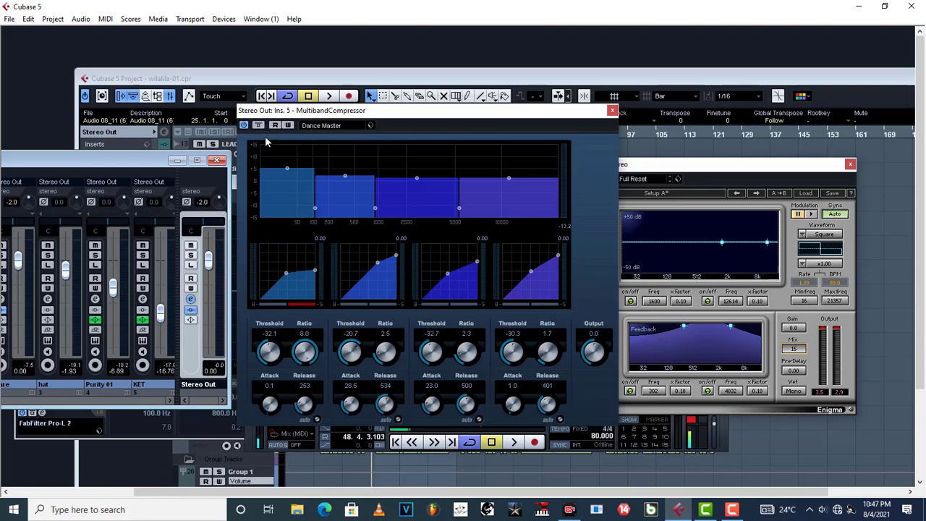
# - Play the mix with the multiband compressor switched on and off to compare the sound
pyautogui.click(258, 125)
pyautogui.press('space')
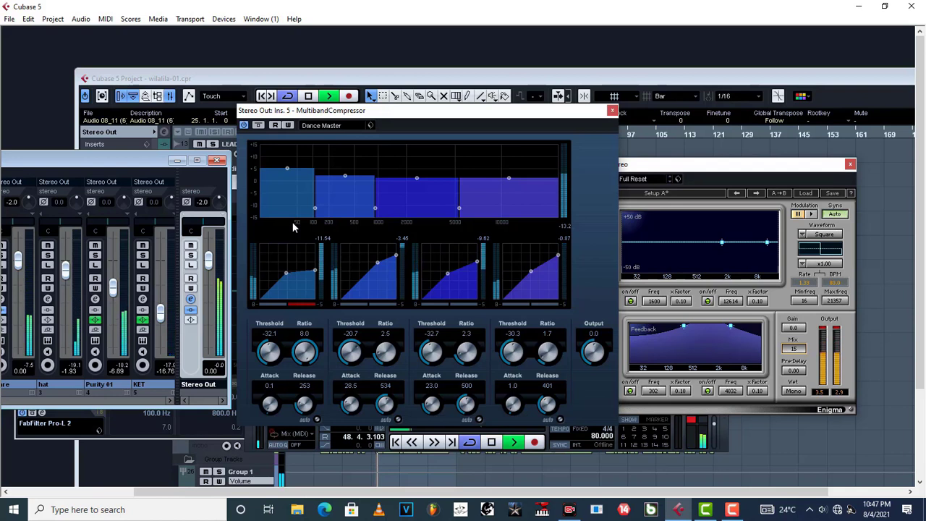
pyautogui.press('space')
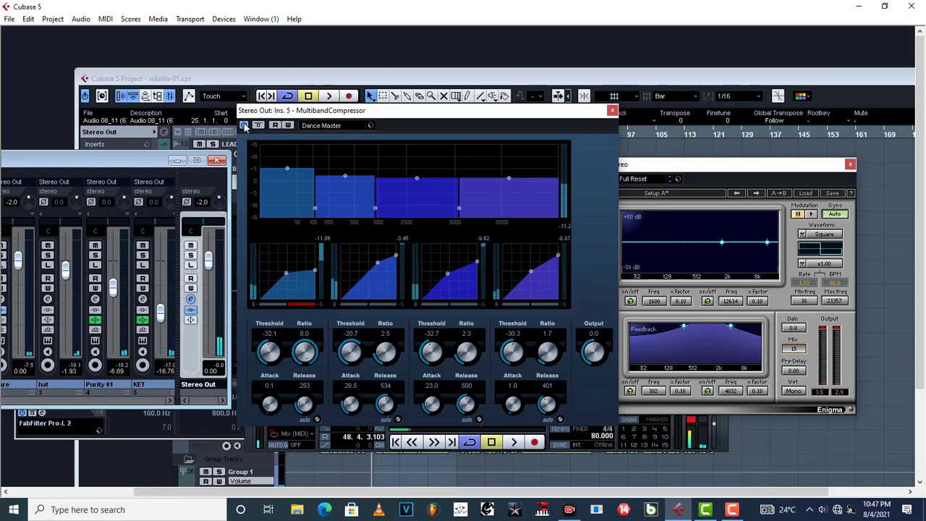
pyautogui.press('space')
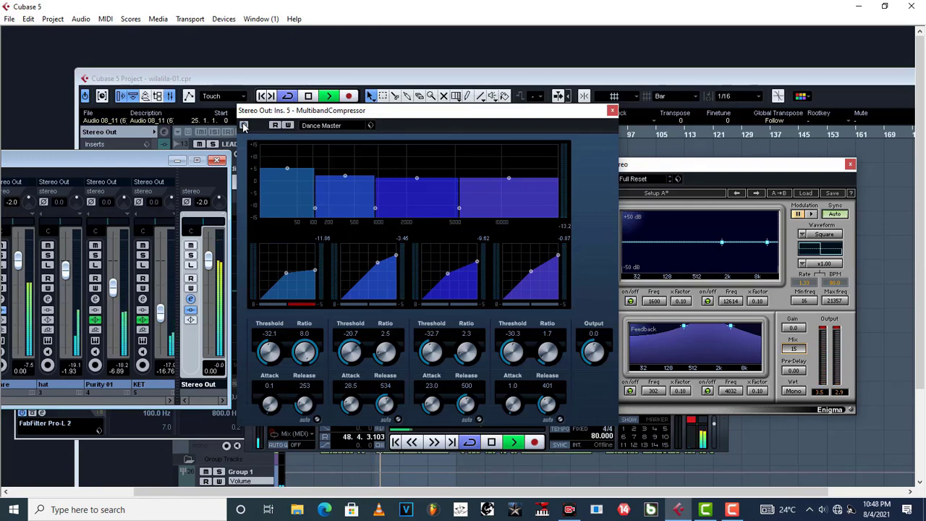
pyautogui.press('space')
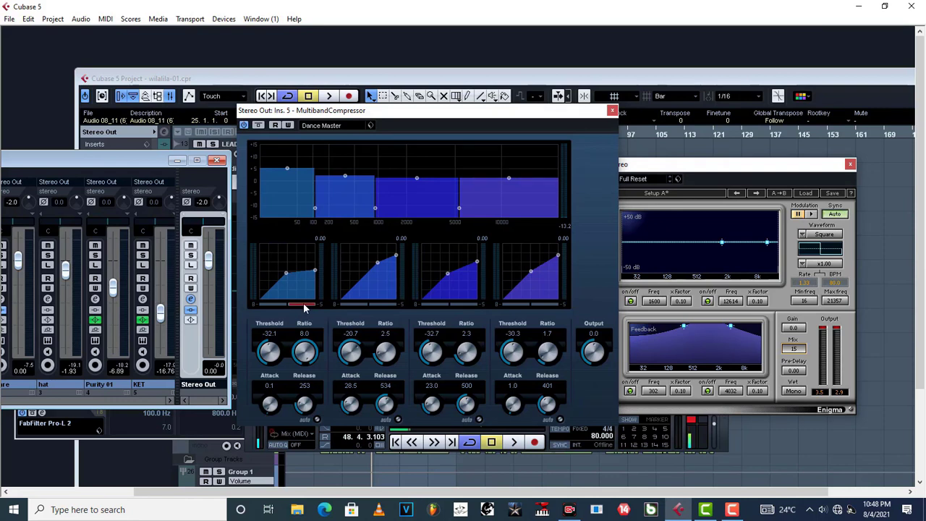
pyautogui.press('space')
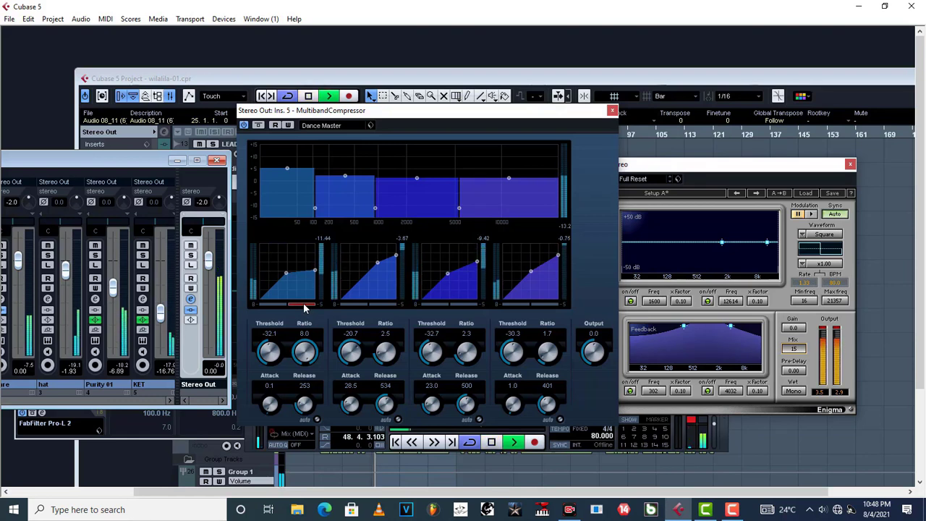
pyautogui.press('space')
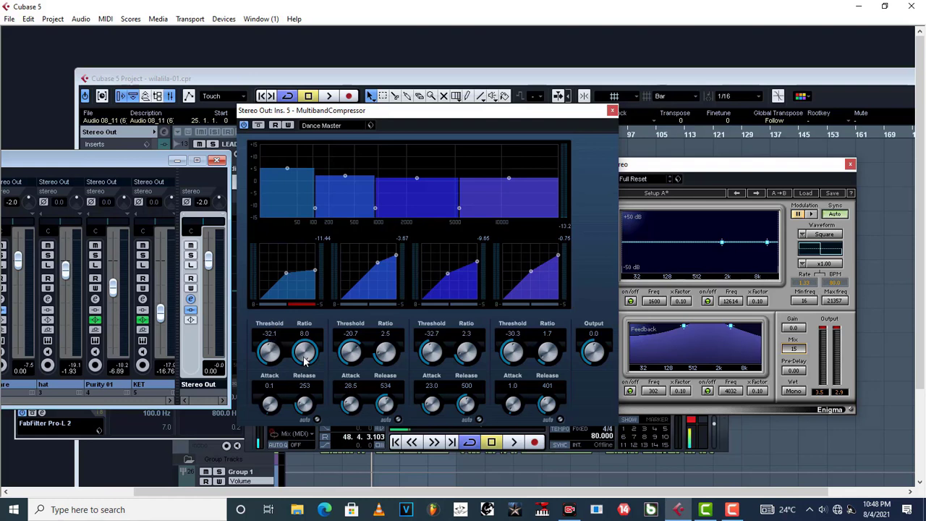
# - Set the lowest band's ratio to 1.0 and audition the mix
pyautogui.moveTo(304, 360); pyautogui.dragTo(304, 330)
pyautogui.moveTo(304, 358); pyautogui.dragTo(291, 454)
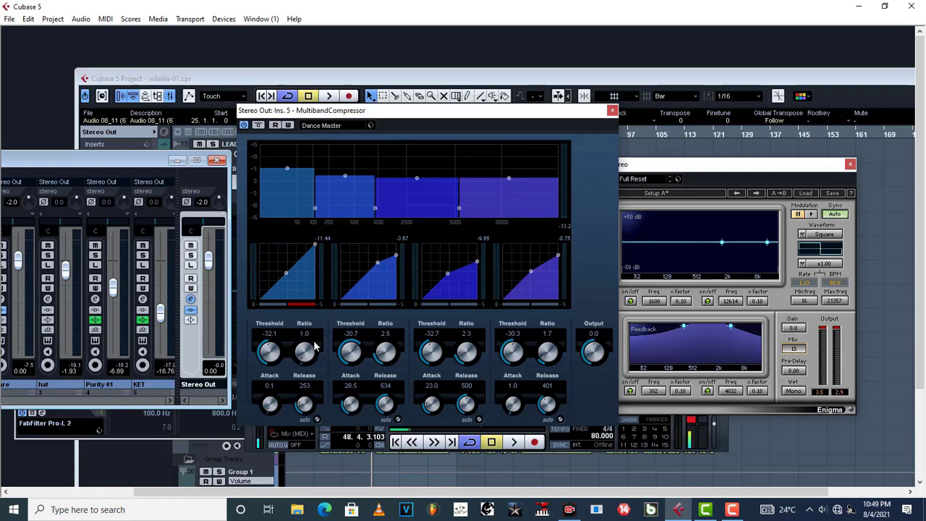
pyautogui.press('space')
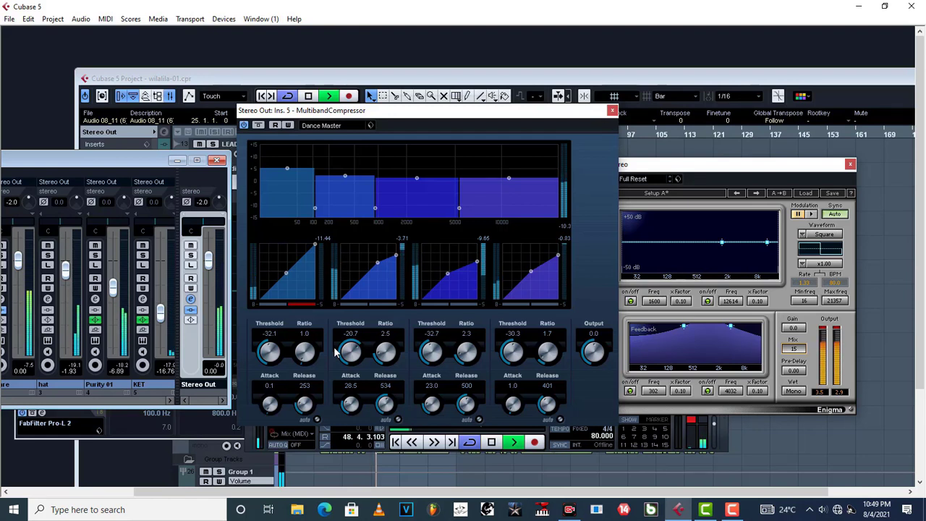
pyautogui.press('space')
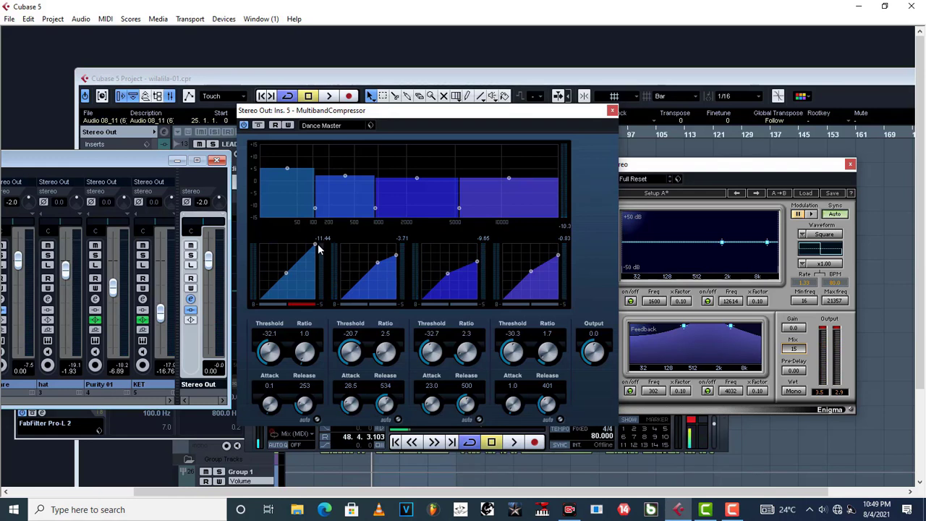
pyautogui.moveTo(305, 355); pyautogui.dragTo(305, 340)
pyautogui.press('space')
pyautogui.moveTo(315, 259); pyautogui.dragTo(321, 253)
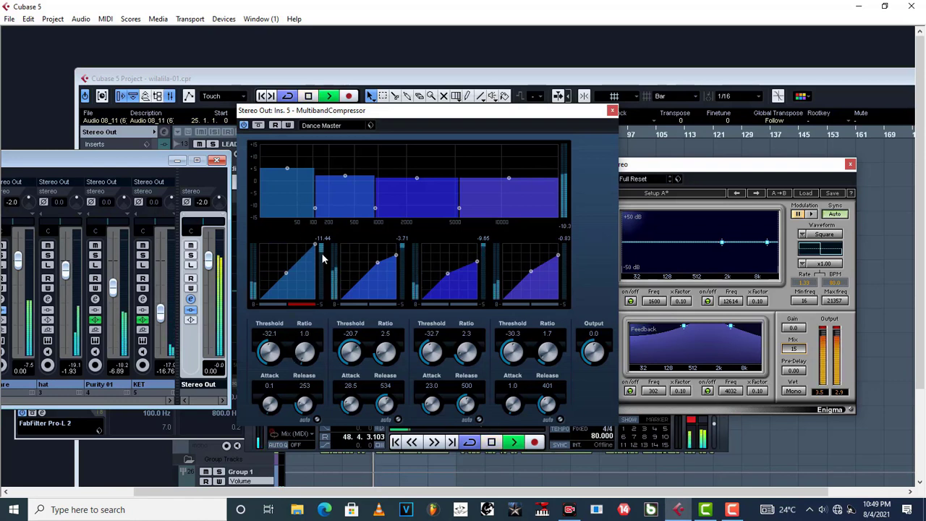
pyautogui.press('space')
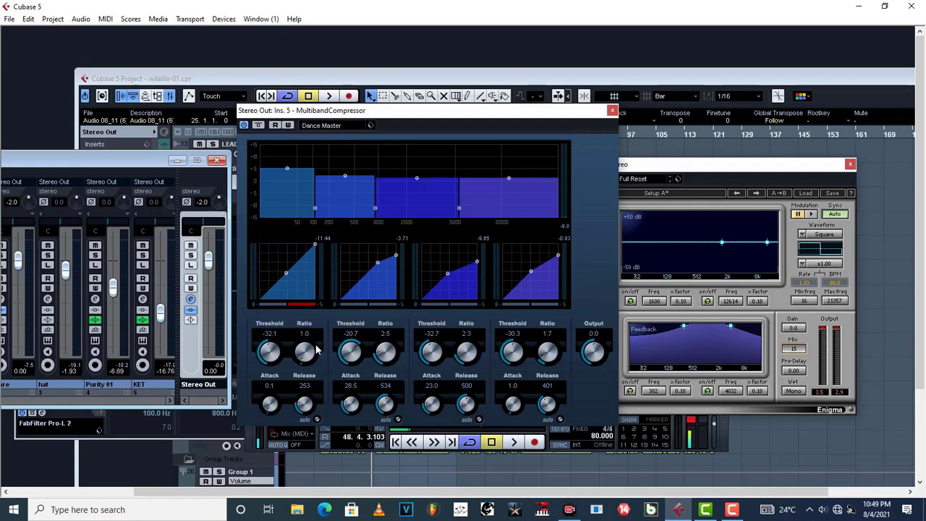
# - Set the lowest band's ratio back to 8.0 and audition the mix
pyautogui.moveTo(307, 362); pyautogui.dragTo(296, 380)
pyautogui.press('space')
pyautogui.press('space')
pyautogui.moveTo(303, 362); pyautogui.dragTo(314, 241)
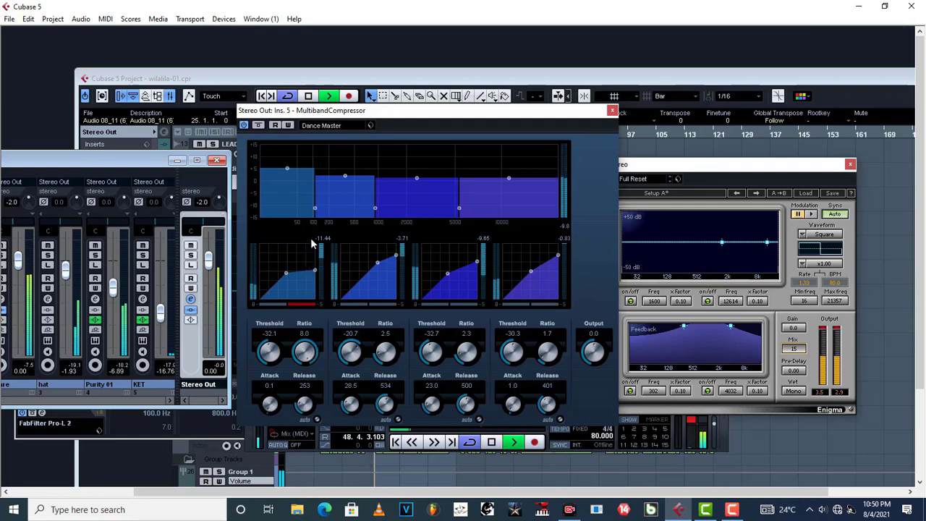
pyautogui.press('space')
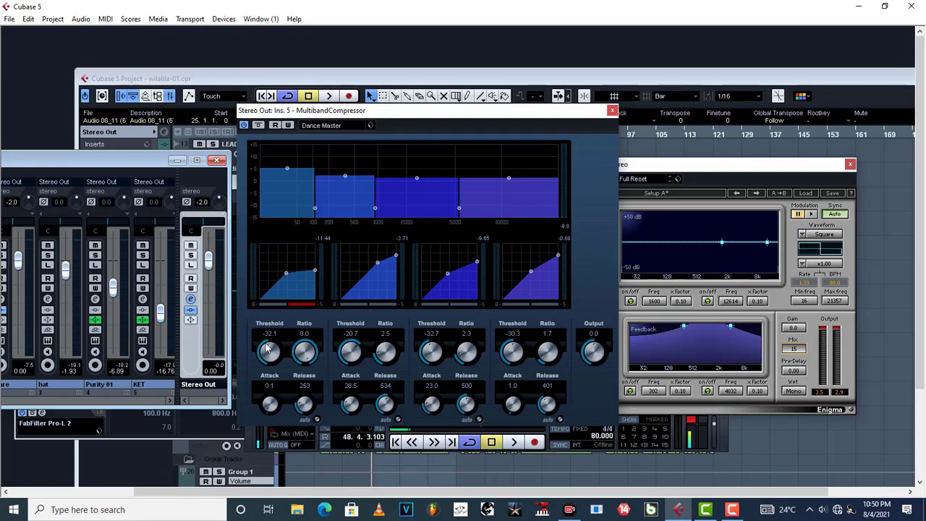
# - Save the current multiband compressor settings as a preset named F
pyautogui.click(370, 126)
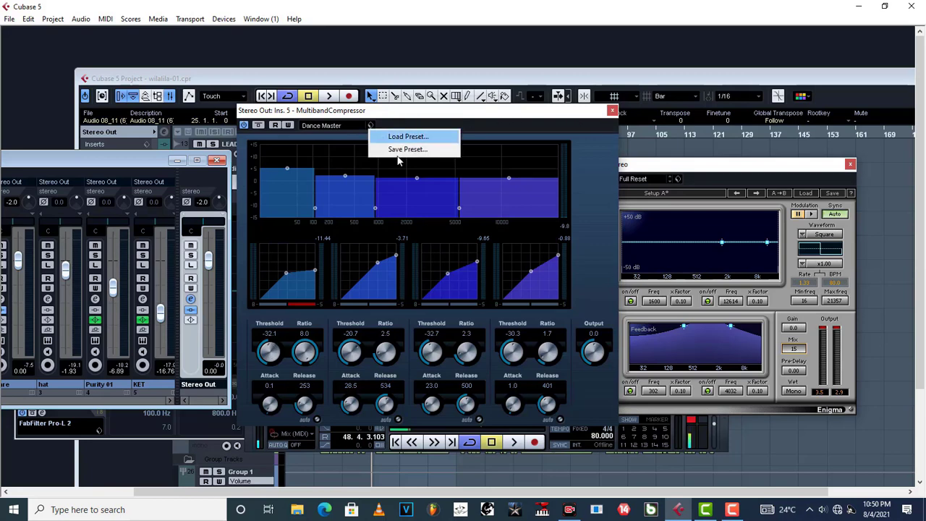
pyautogui.click(396, 149)
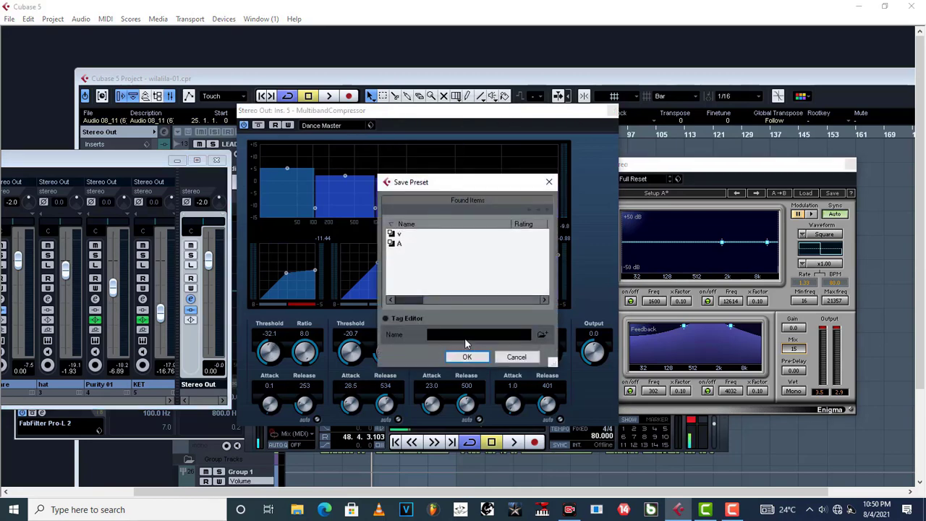
pyautogui.write('F')
pyautogui.click(467, 357)
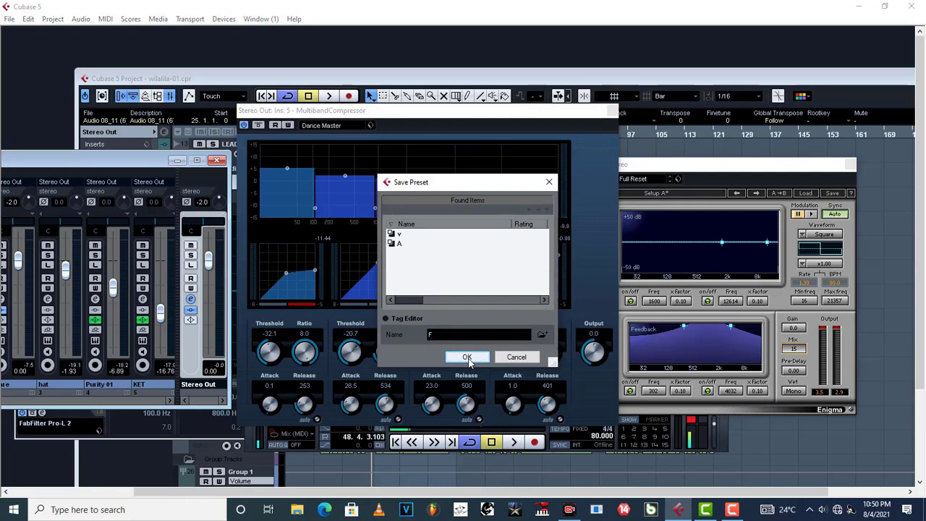
# - Reset the lowest band's threshold to 0.0 and audition the mix
pyautogui.moveTo(272, 352)
pyautogui.mouseDown()
pyautogui.moveTo(270, 371)
pyautogui.moveTo(270, 347)
pyautogui.mouseUp()
pyautogui.keyDown('ctrl'); pyautogui.click(272, 354); pyautogui.keyUp('ctrl')
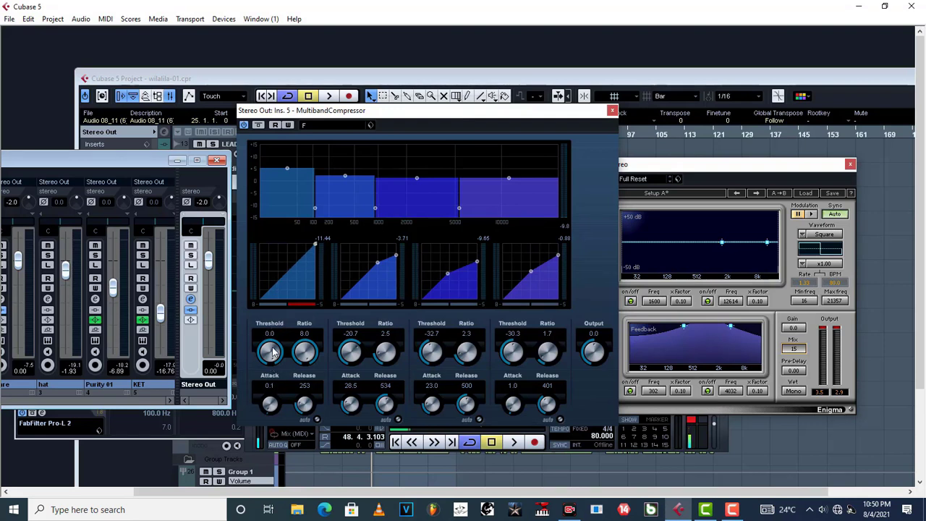
pyautogui.press('space')
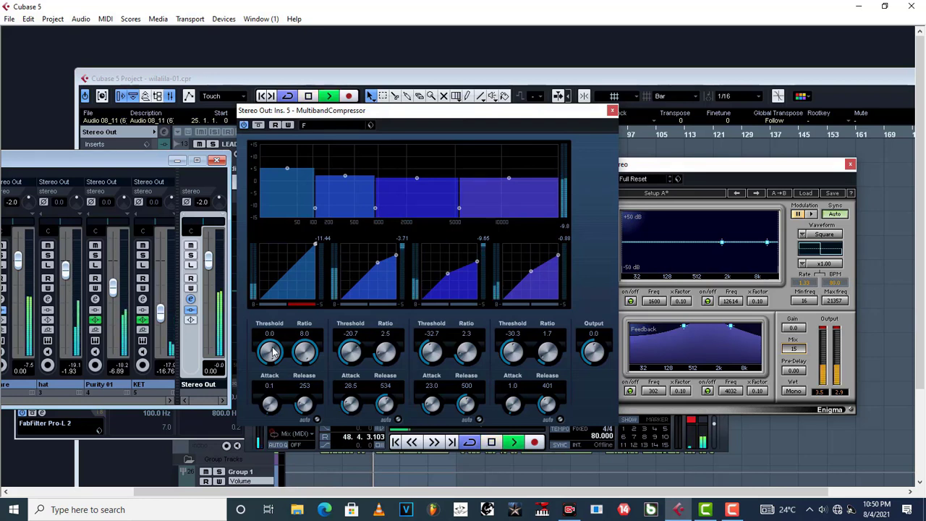
pyautogui.press('space')
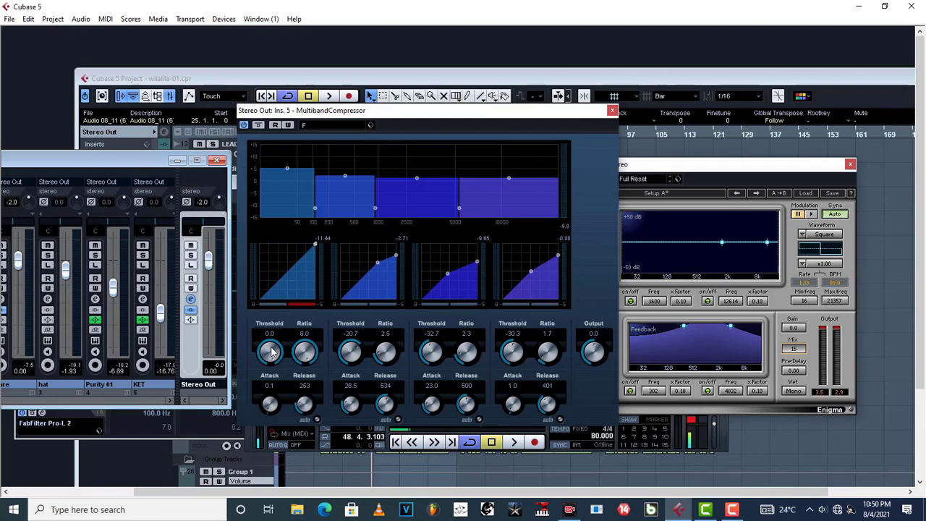
# - Lower the lowest band's threshold to -19.5 while the mix plays
pyautogui.moveTo(270, 352); pyautogui.dragTo(275, 327)
pyautogui.press('space')
pyautogui.moveTo(270, 365); pyautogui.dragTo(283, 346)
pyautogui.press('space')
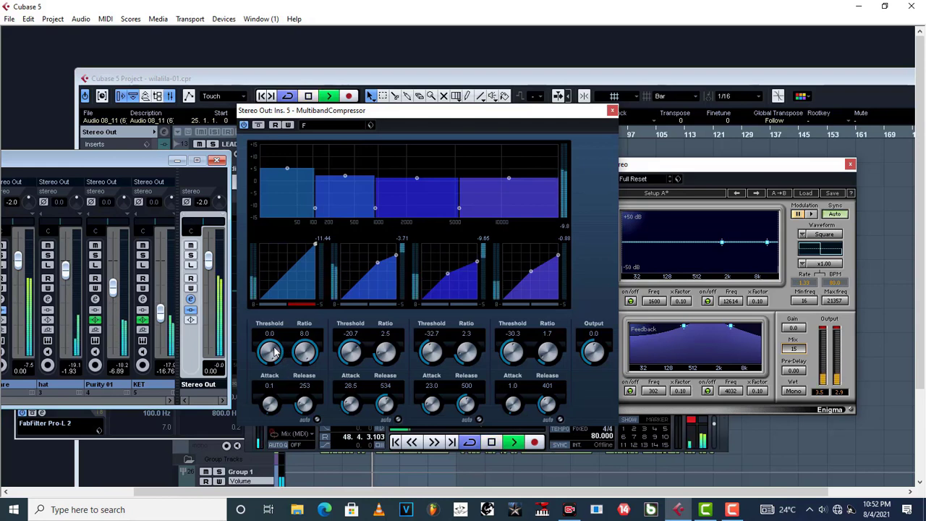
pyautogui.moveTo(282, 356); pyautogui.dragTo(265, 378)
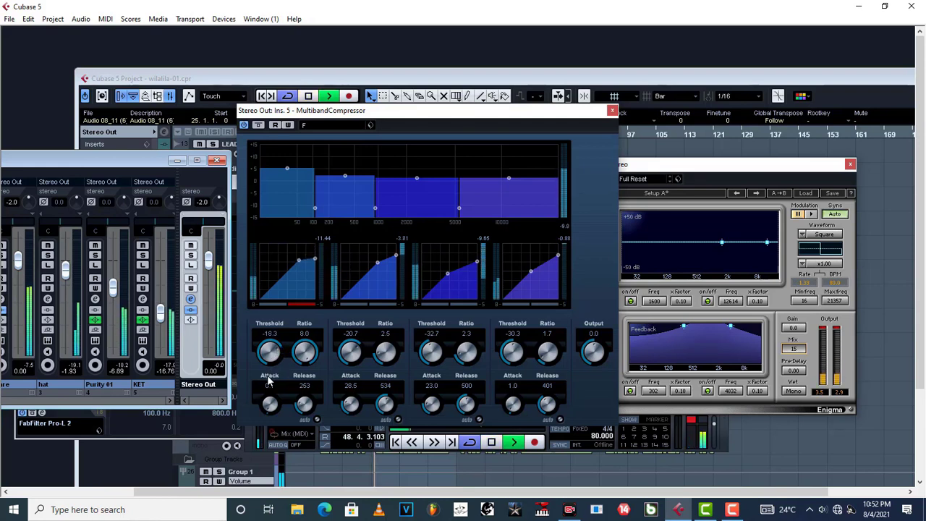
pyautogui.press('space')
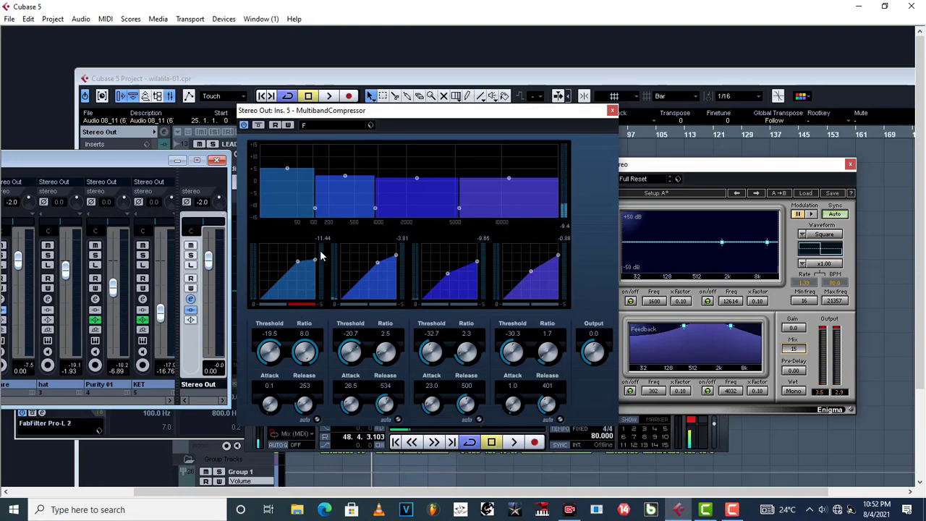
# - Fine-tune the lowest band's threshold to -33.0 while auditioning the mix
pyautogui.press('space')
pyautogui.moveTo(269, 350); pyautogui.dragTo(268, 369)
pyautogui.press('space')
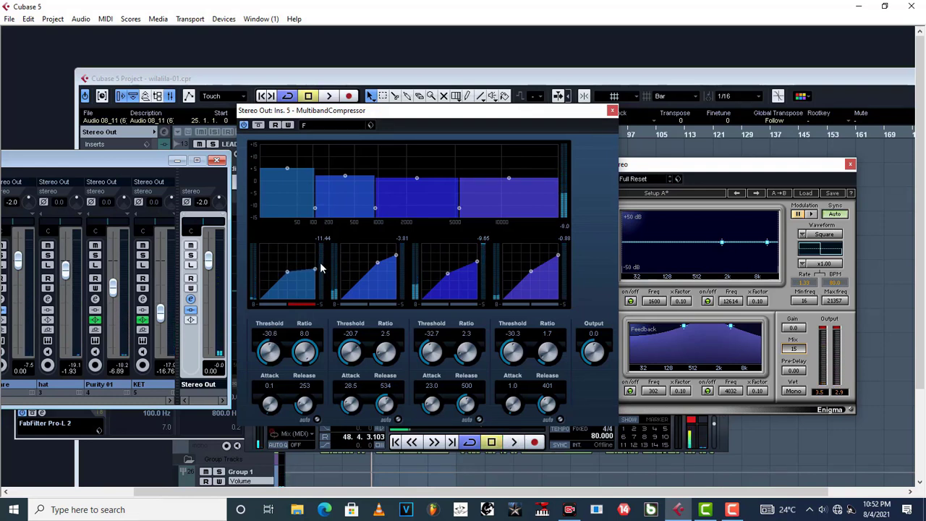
pyautogui.press('space')
pyautogui.scroll(-2, 268, 352)
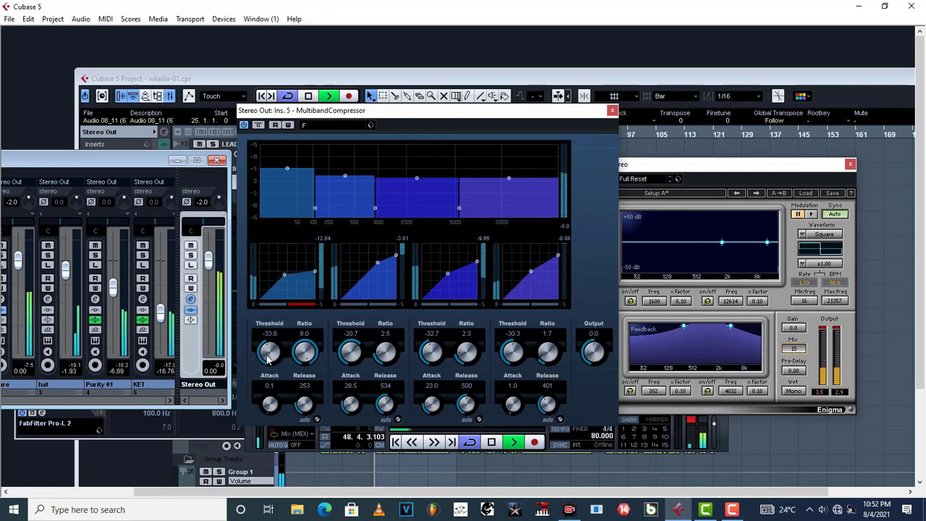
pyautogui.scroll(1, 268, 352)
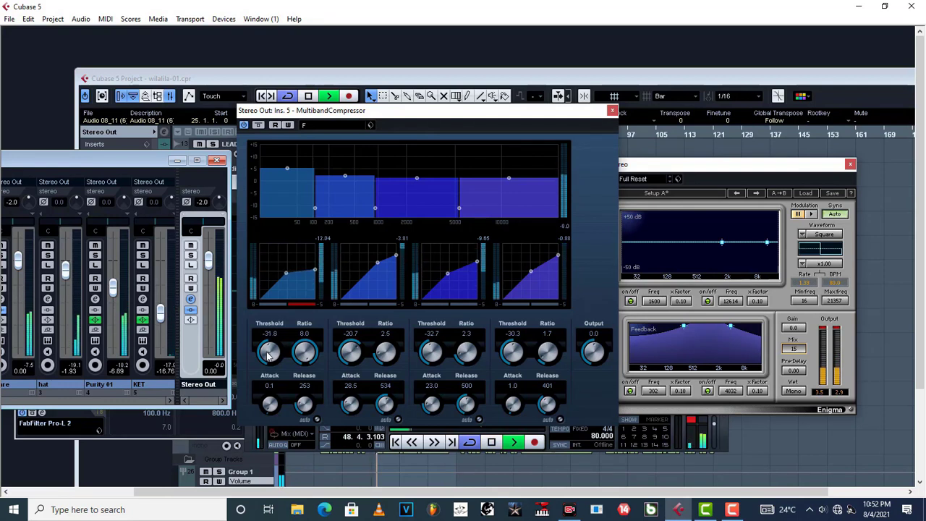
pyautogui.scroll(-2, 268, 353)
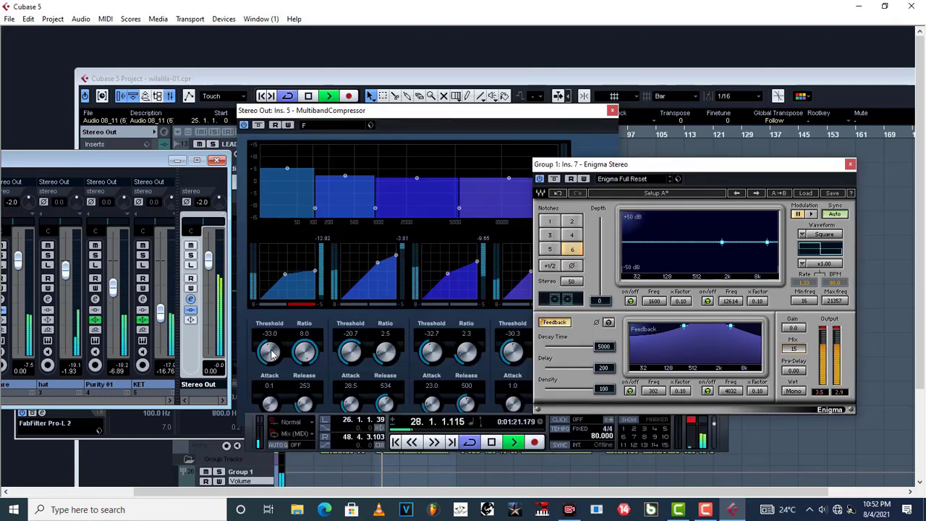
pyautogui.press('space')
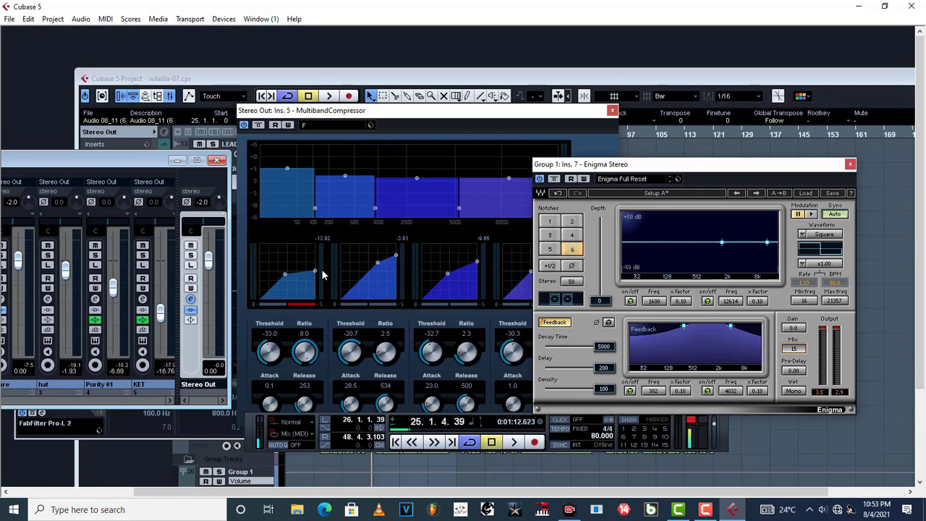
pyautogui.click(271, 351)
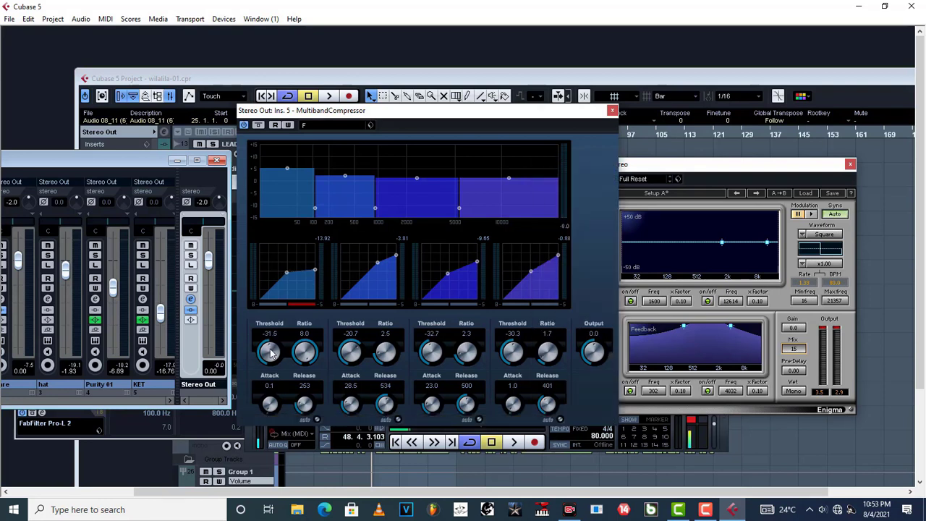
pyautogui.moveTo(271, 351); pyautogui.dragTo(270, 354)
# - Raise the lowest band's attack to 100.0 and audition the mix
pyautogui.moveTo(274, 409); pyautogui.dragTo(277, 258)
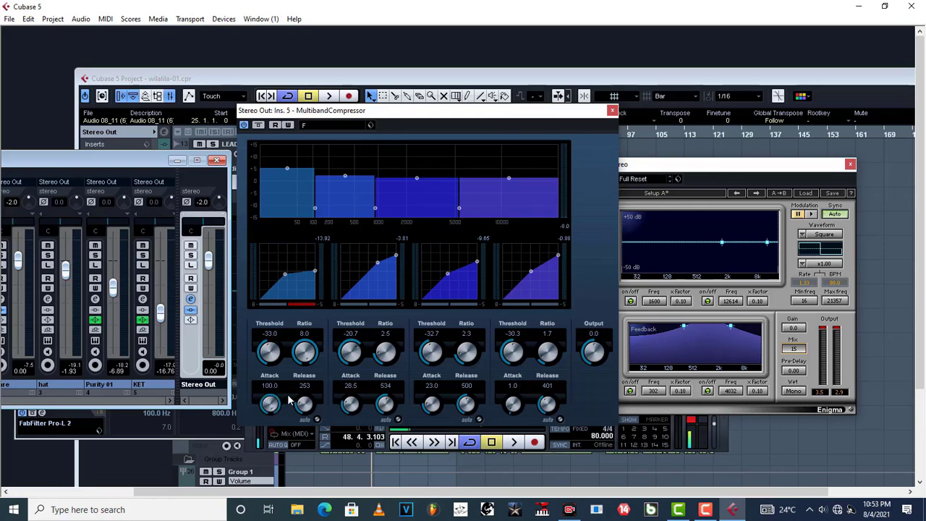
pyautogui.press('space')
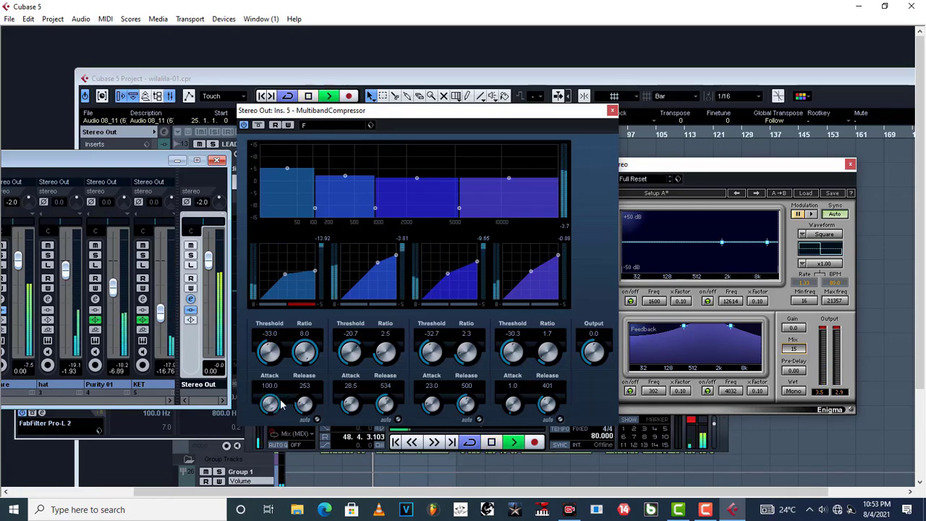
pyautogui.press('space')
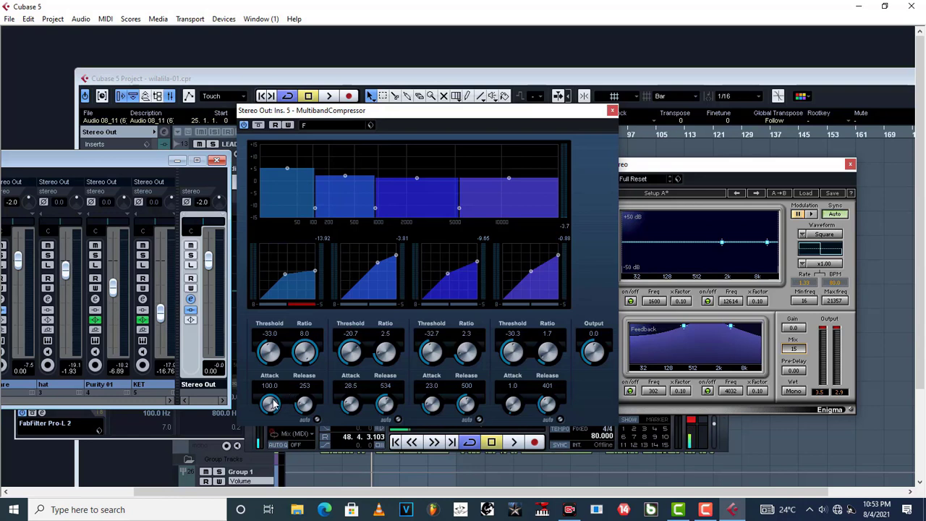
pyautogui.moveTo(272, 404); pyautogui.dragTo(275, 409)
pyautogui.moveTo(273, 409); pyautogui.dragTo(274, 402)
# - Reduce the lowest band's attack to 8.6 while the mix plays
pyautogui.press('space')
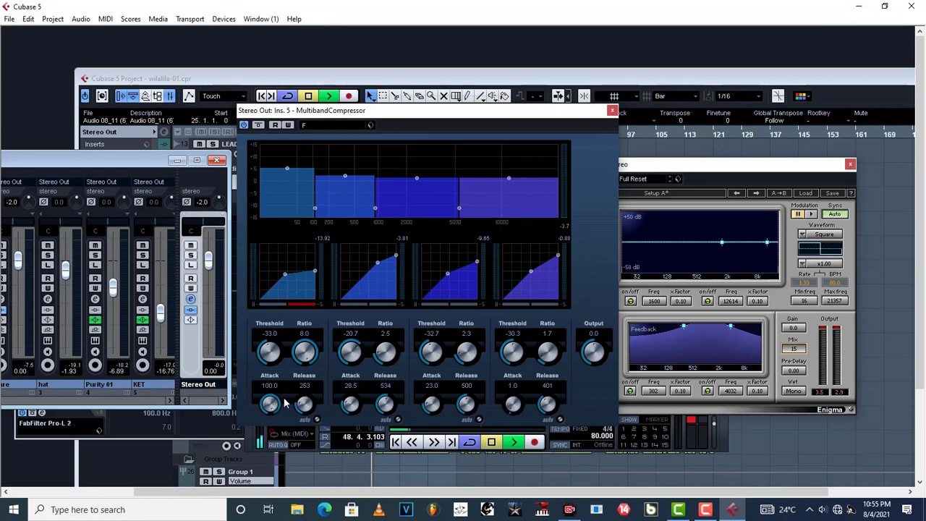
pyautogui.moveTo(270, 403)
pyautogui.mouseDown()
pyautogui.moveTo(279, 444)
pyautogui.moveTo(272, 397)
pyautogui.mouseUp()
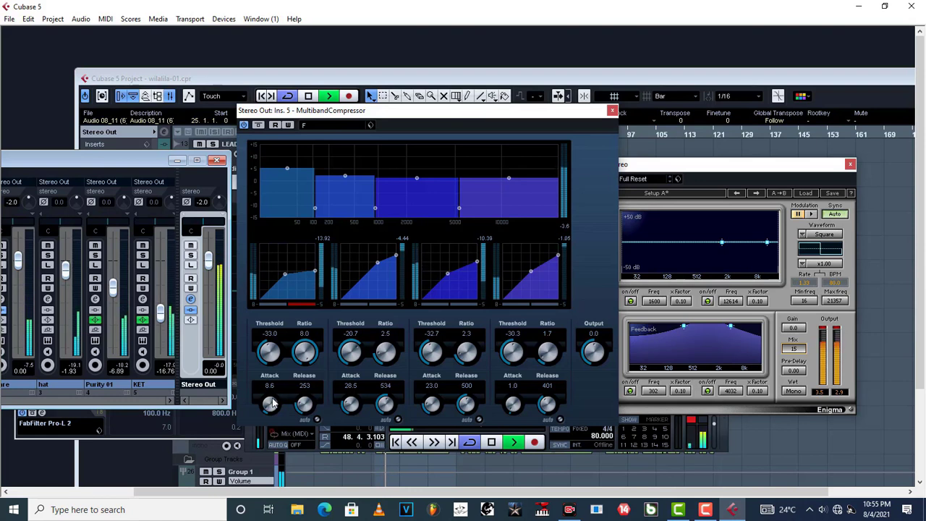
pyautogui.press('space')
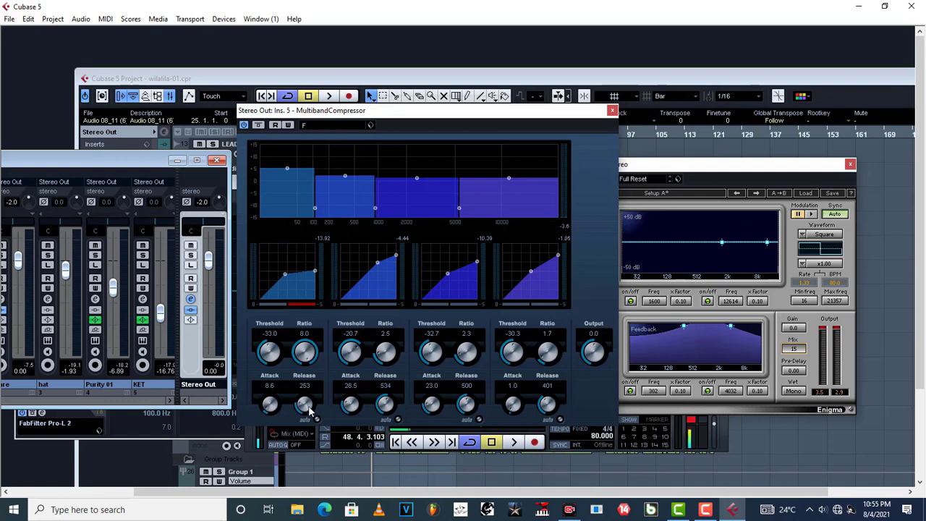
# - Raise the lowest band's release to 1000 and audition the mix
pyautogui.moveTo(308, 408); pyautogui.dragTo(305, 293)
pyautogui.moveTo(313, 333); pyautogui.dragTo(314, 406)
pyautogui.press('space')
pyautogui.moveTo(309, 410); pyautogui.dragTo(306, 344)
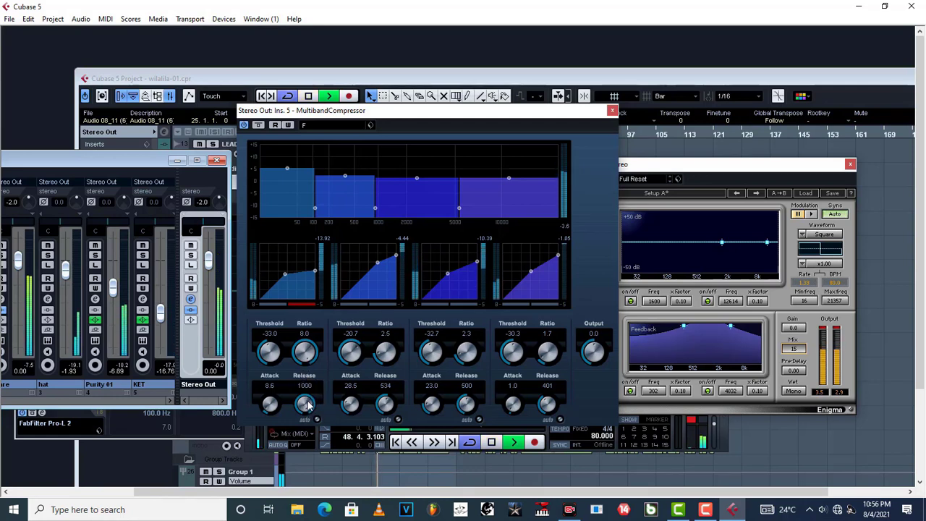
# - Lower the lowest band's release to 10 while auditioning the mix, and stop playback
pyautogui.scroll(-2, 306, 405)
pyautogui.press('space')
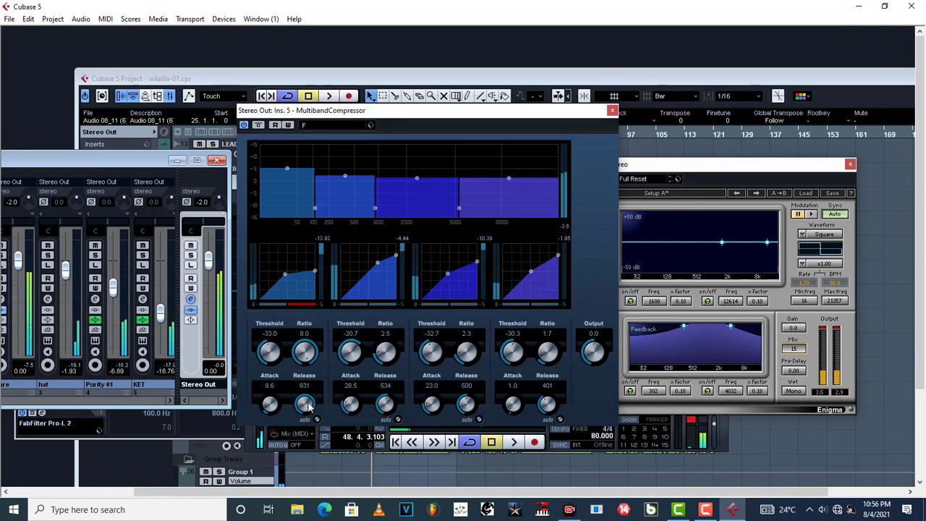
pyautogui.press('space')
pyautogui.moveTo(305, 405); pyautogui.dragTo(298, 438)
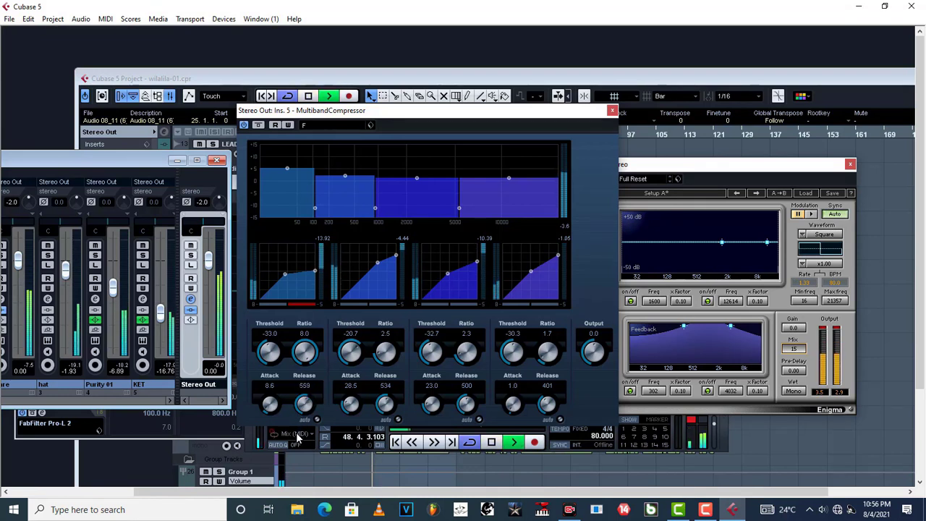
pyautogui.scroll(-5, 305, 405)
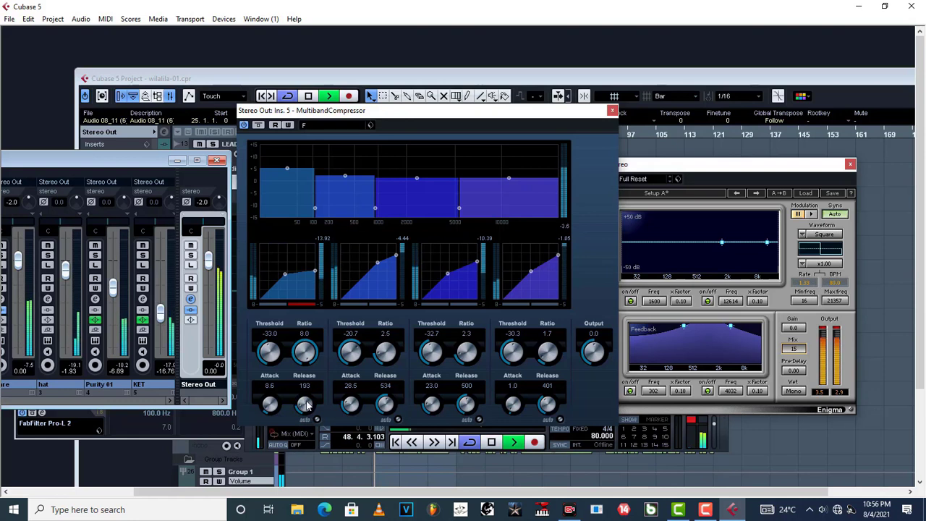
pyautogui.moveTo(305, 405); pyautogui.dragTo(311, 422)
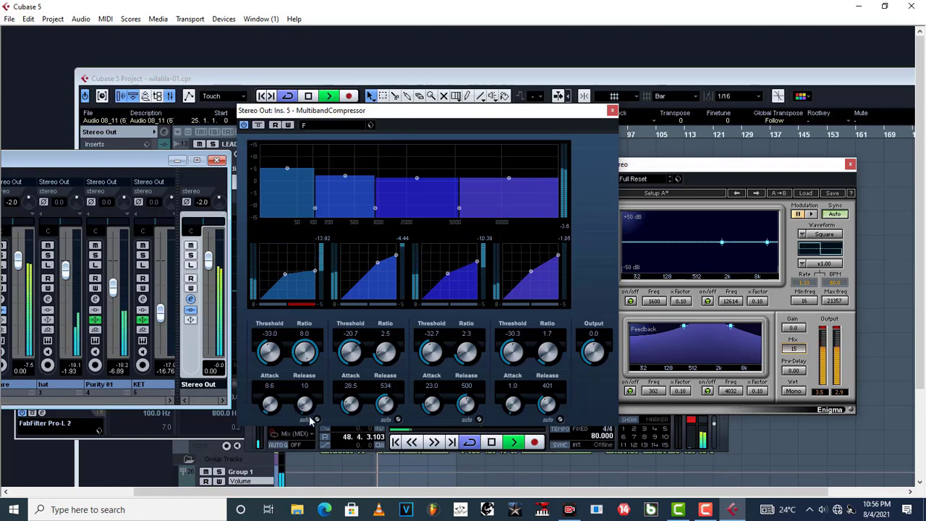
pyautogui.press('space')
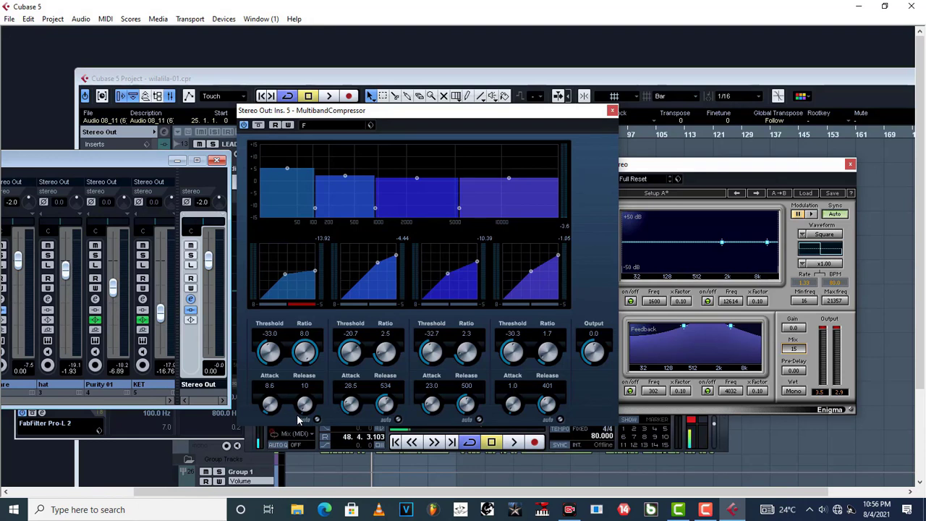
# - Raise the lowest band's release to 1000 and sweep it back down to 10 during playback to compare the effect
pyautogui.moveTo(305, 374); pyautogui.dragTo(310, 224)
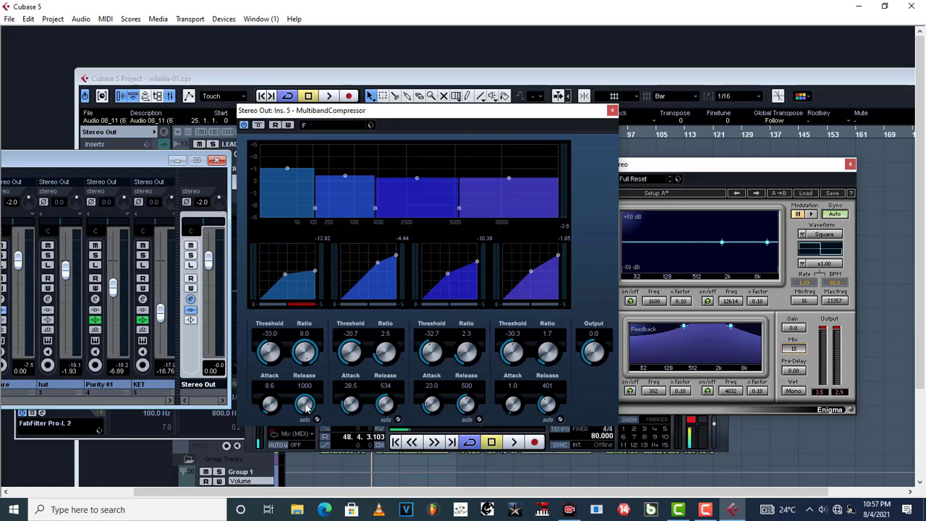
pyautogui.press('space')
pyautogui.moveTo(309, 404); pyautogui.dragTo(305, 434)
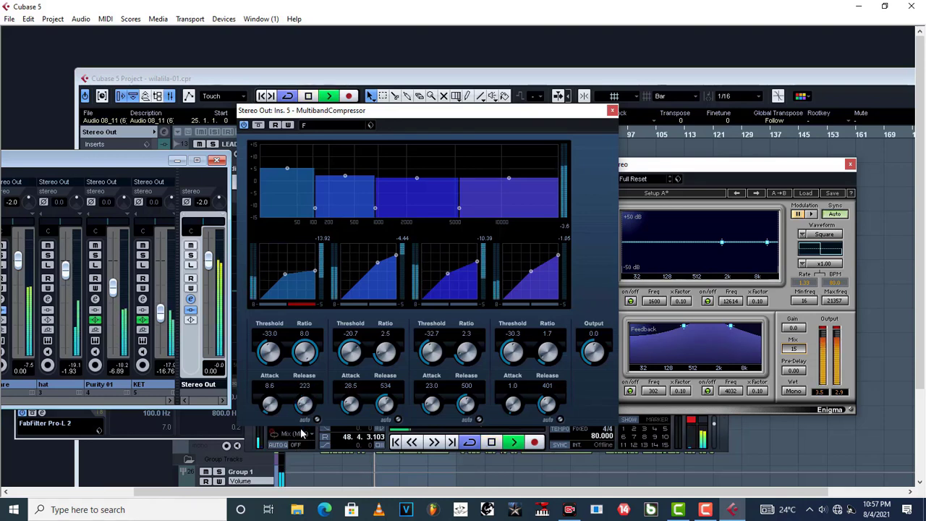
pyautogui.press('space')
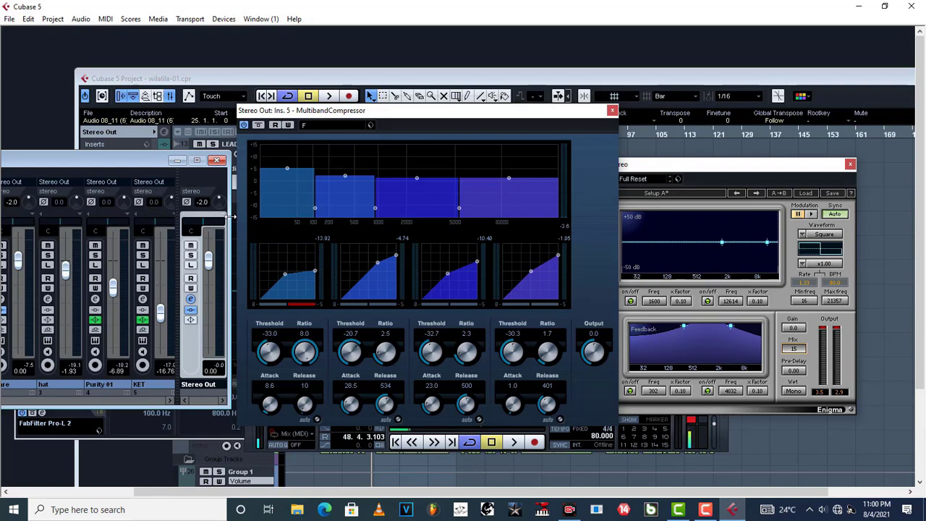
# - Cut the lowest band's gain to nearly -15 dB and bring it back up to about +5 dB while auditioning the mix
pyautogui.moveTo(286, 168); pyautogui.dragTo(287, 214)
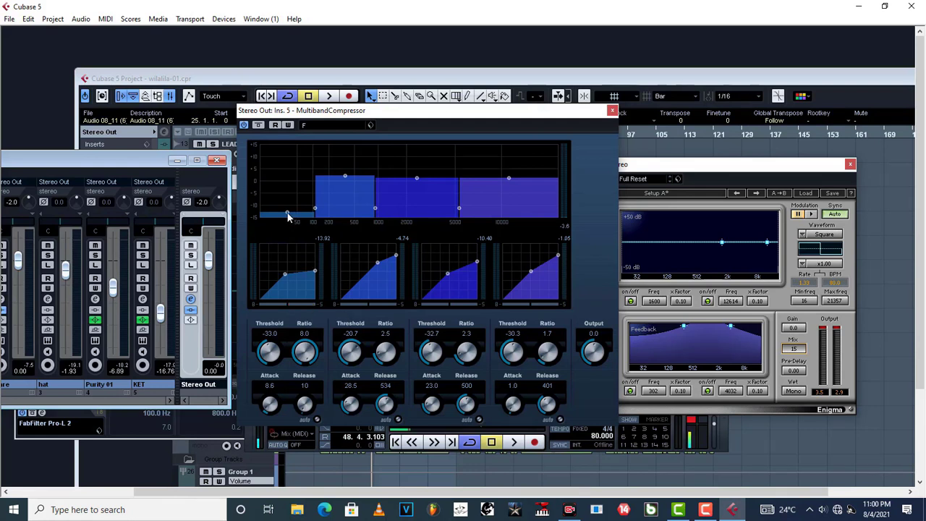
pyautogui.press('space')
pyautogui.moveTo(286, 215); pyautogui.dragTo(287, 168)
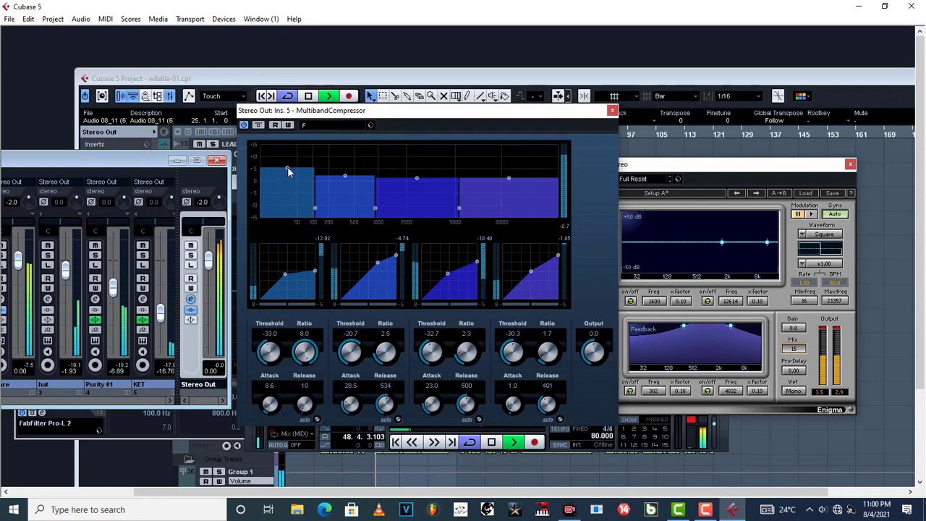
pyautogui.press('space')
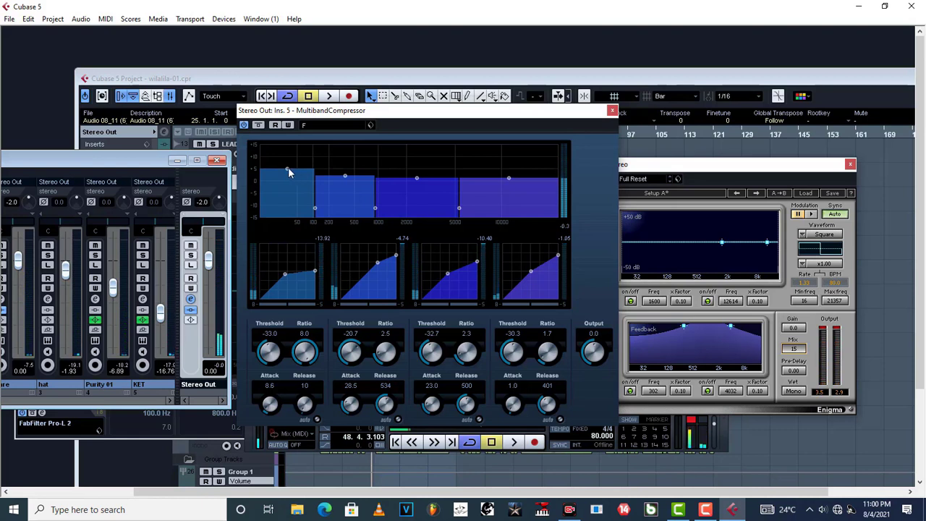
pyautogui.moveTo(288, 168); pyautogui.dragTo(289, 169)
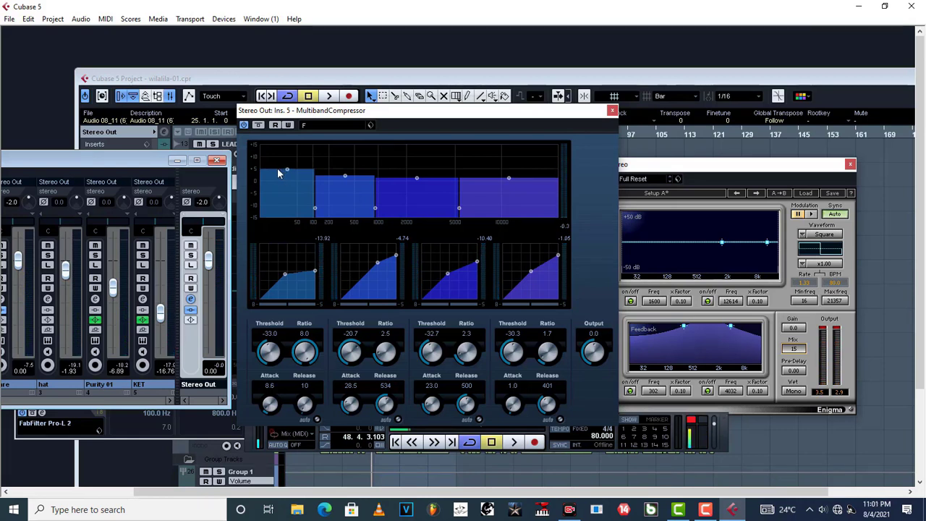